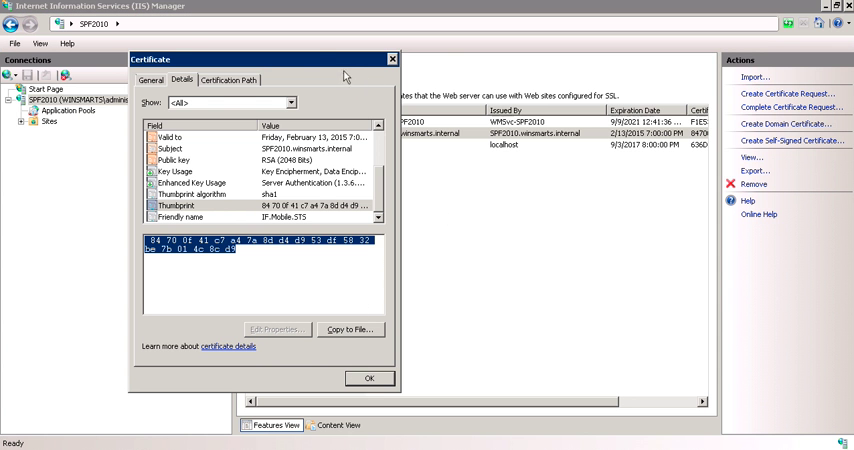
Step: Drag the IF.Mobile.STS certificate details dialog aside to reveal the Server Certificates list
mouse_move(300, 60)
mouse_down()
mouse_move(132, 85)
mouse_move(292, 94)
mouse_up()
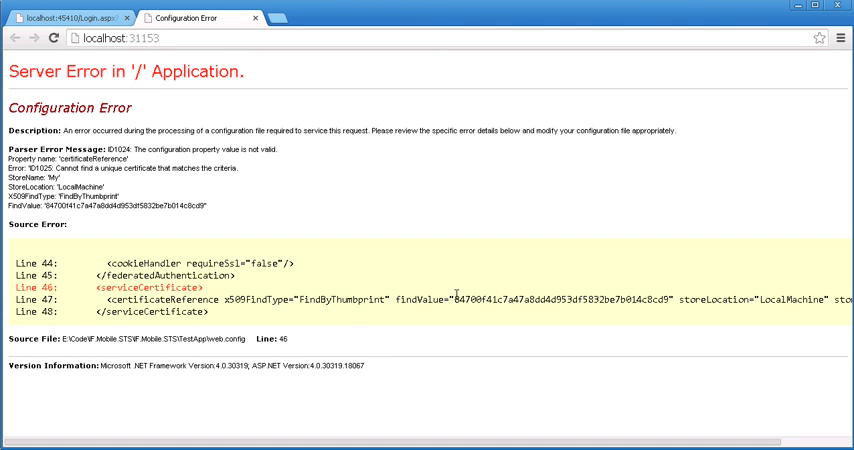
Step: Switch from Chrome's ID1024 error page to the administrator command prompt
click(232, 443)
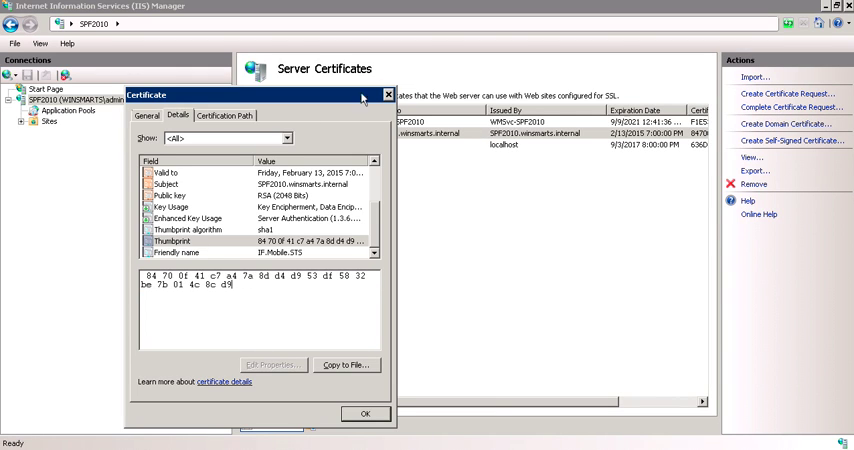
Step: Reopen the IF.Mobile.STS certificate and display its Thumbprint value in the Details list
click(388, 94)
double_click(406, 137)
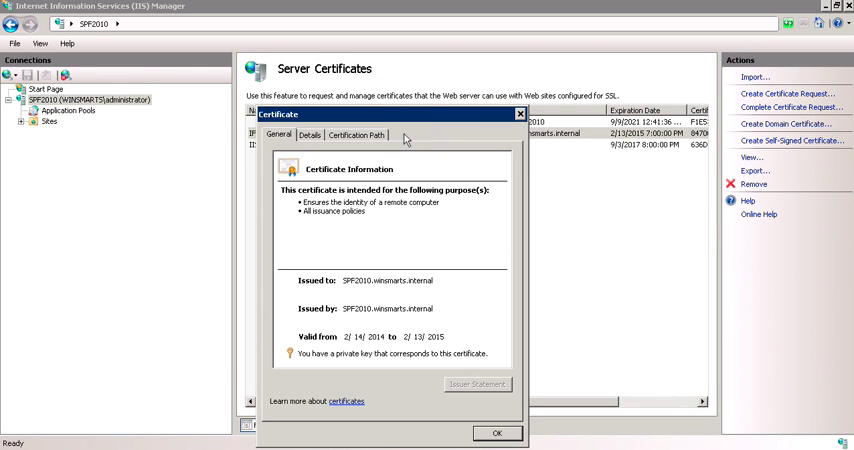
click(309, 135)
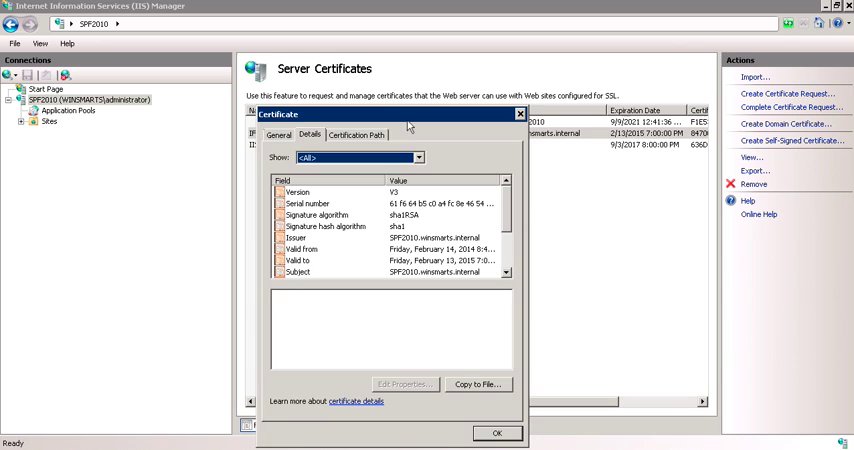
drag(409, 122, 352, 77)
click(235, 168)
scroll(262, 180, down, 3)
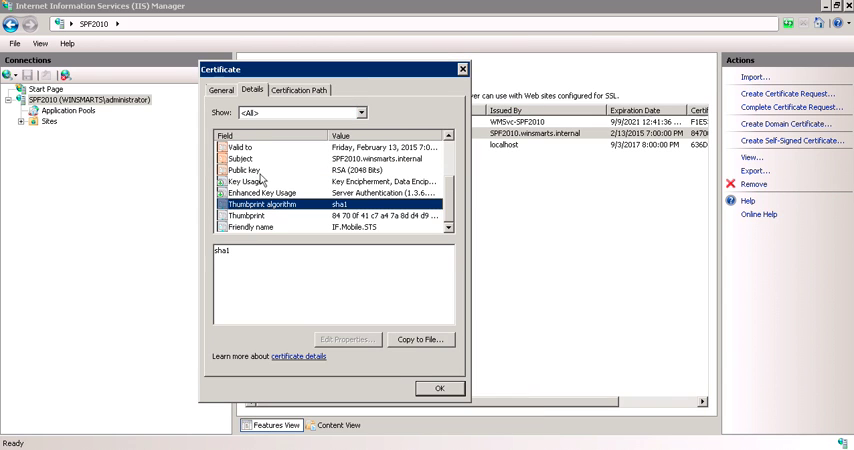
click(247, 215)
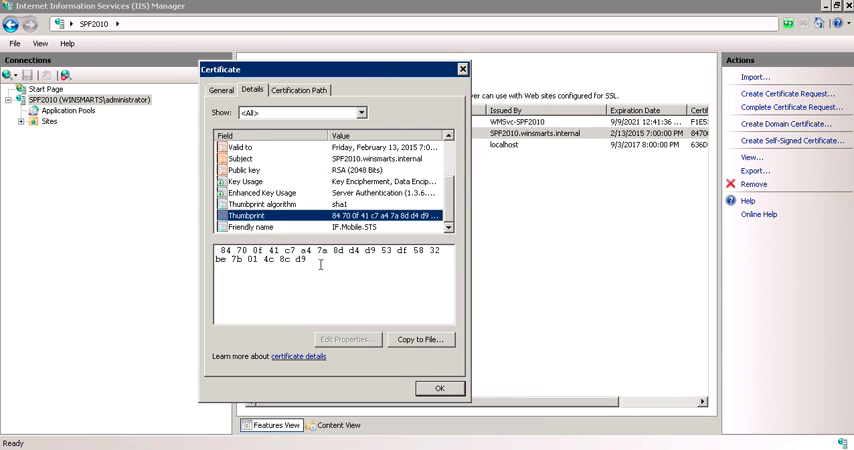
Step: Copy the thumbprint hex value and bring a Notepad window to the front
key(ctrl+a)
key(ctrl+c)
click(610, 445)
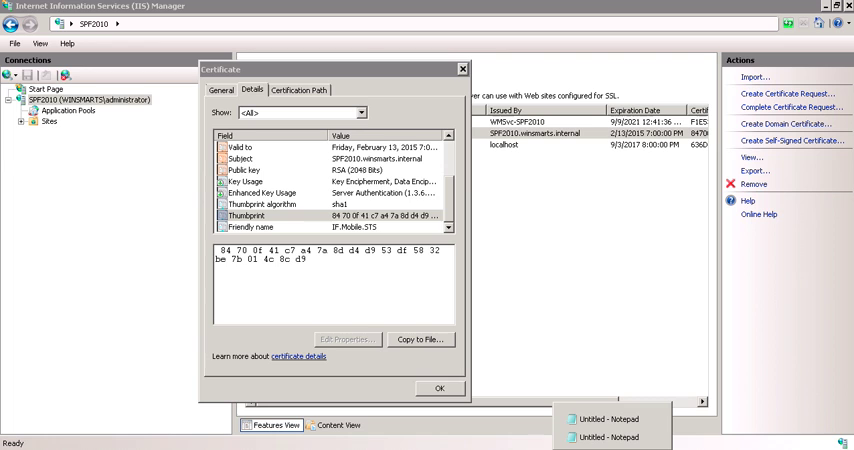
click(608, 437)
click(455, 244)
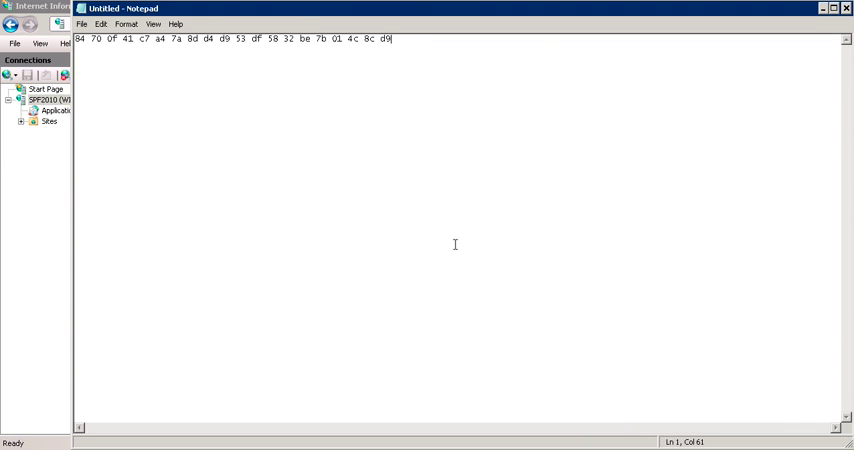
Step: Replace all spaces in the pasted thumbprint with nothing
key(ctrl+h)
key(alt+a)
key(Escape)
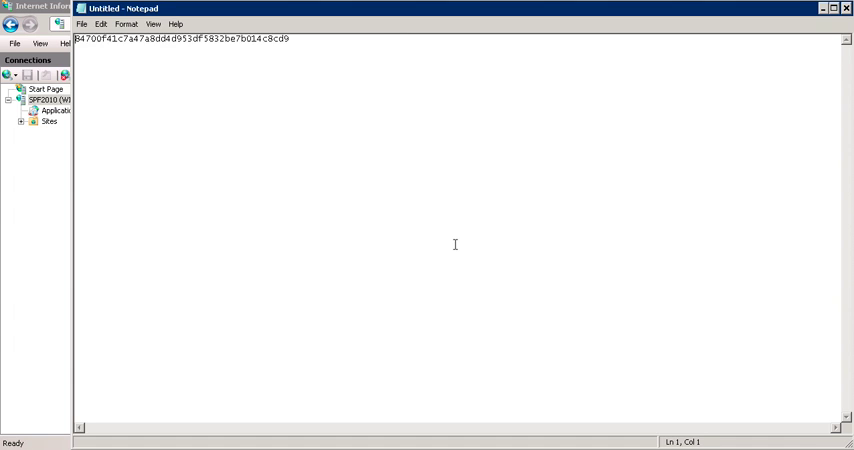
Step: Copy the cleaned thumbprint line and switch back to the command prompt
key(End)
key(shift+Home)
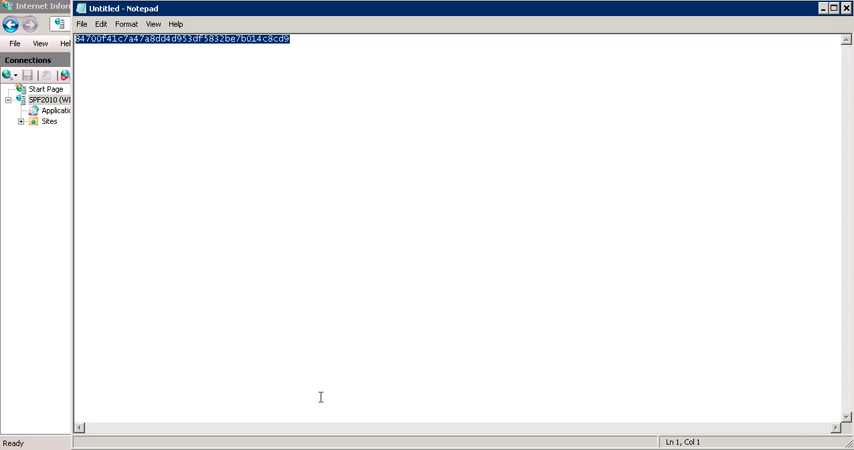
key(ctrl+c)
key(alt+Tab)
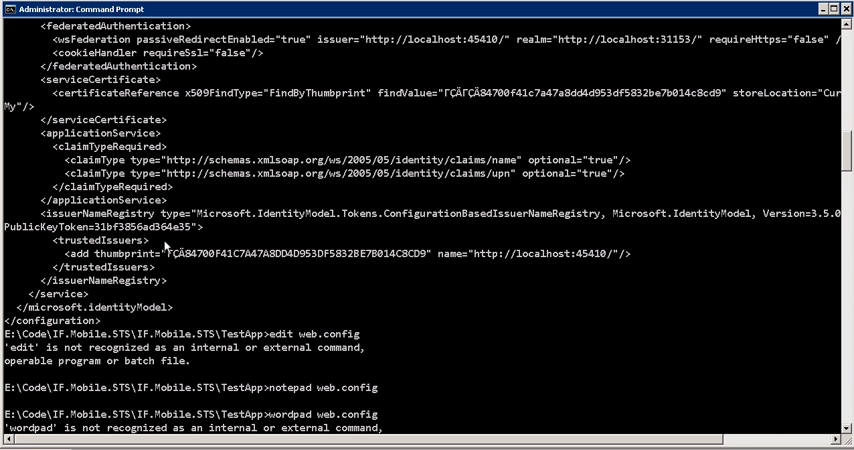
Step: Show Web.config full-screen in Visual Studio with the cursor at line 47's findValue
key(alt+Tab)
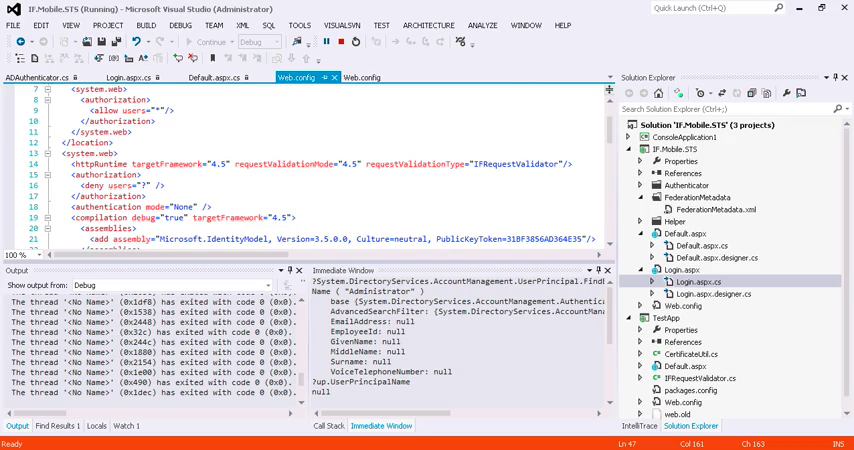
key(alt+Tab)
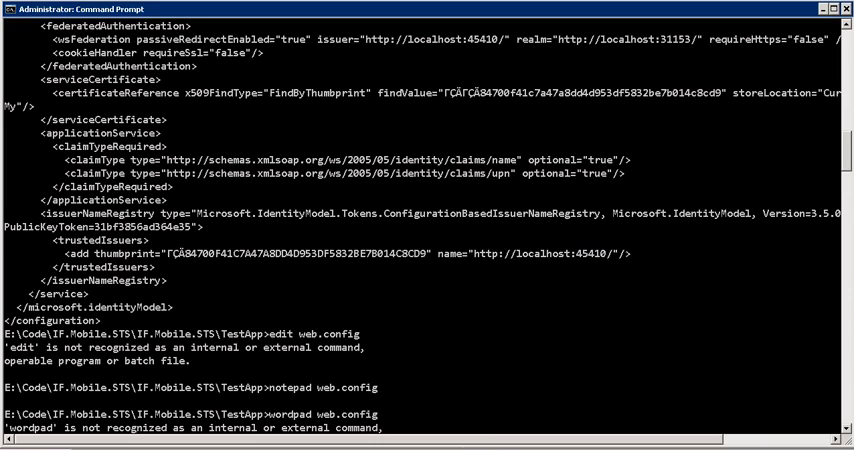
key(alt+Tab)
key(alt+Tab)
key(alt+Tab)
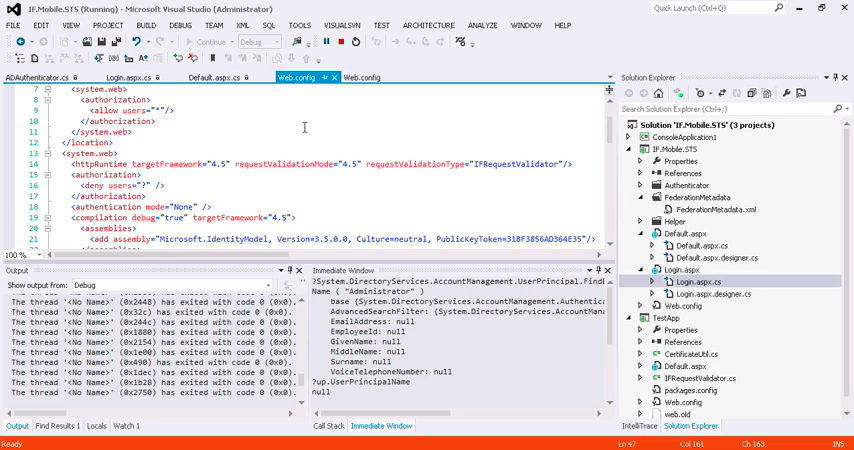
key(shift+alt+Return)
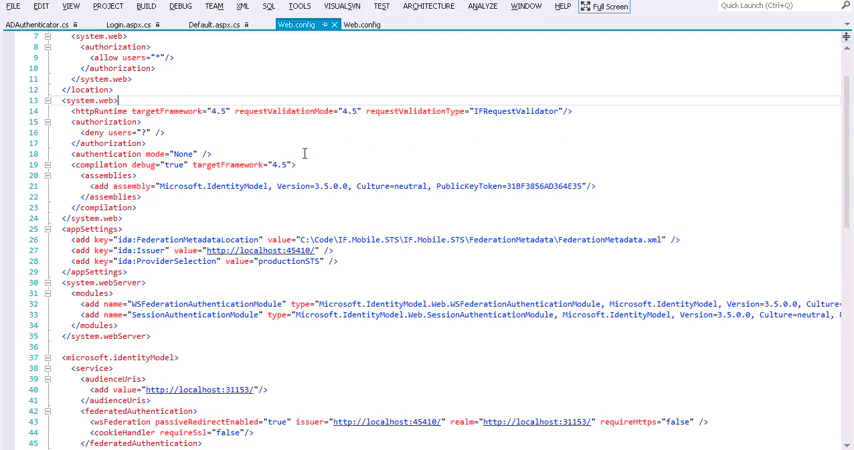
scroll(305, 153, down, 6)
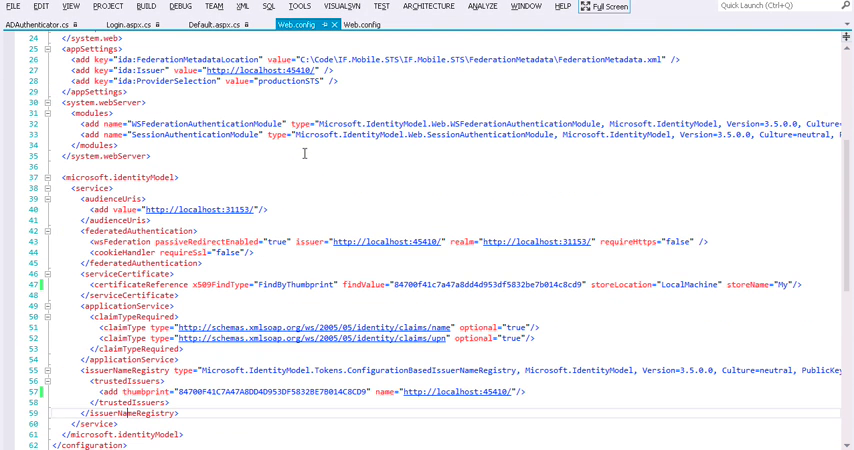
key(Up)
key(Up)
key(Up)
key(Up)
key(Up)
key(Up)
key(Up)
key(Up)
key(Up)
key(Up)
key(Up)
key(Up)
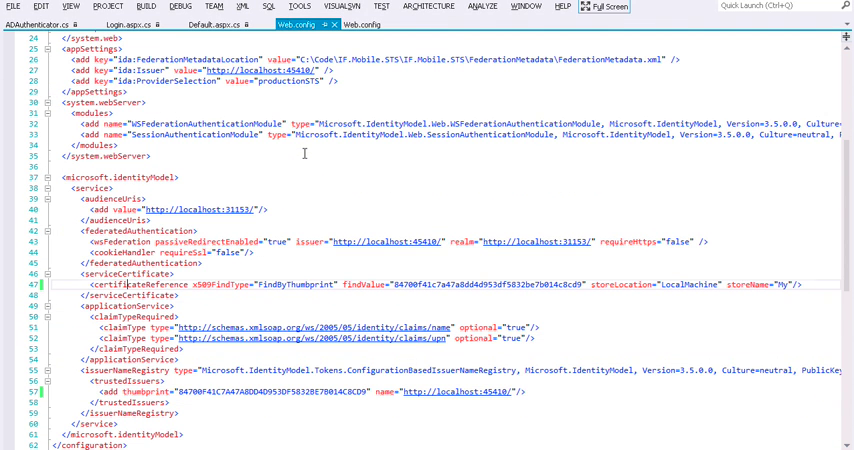
key(ctrl+Right)
key(ctrl+Right)
key(ctrl+Right)
key(ctrl+Right)
key(ctrl+Right)
Step: Delete the hidden character at findValue's opening quote and save Web.config
key(ctrl+s)
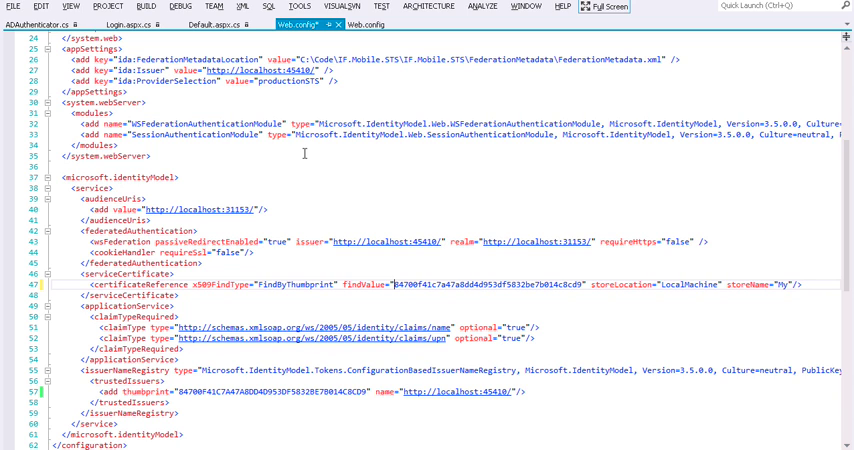
key(Delete)
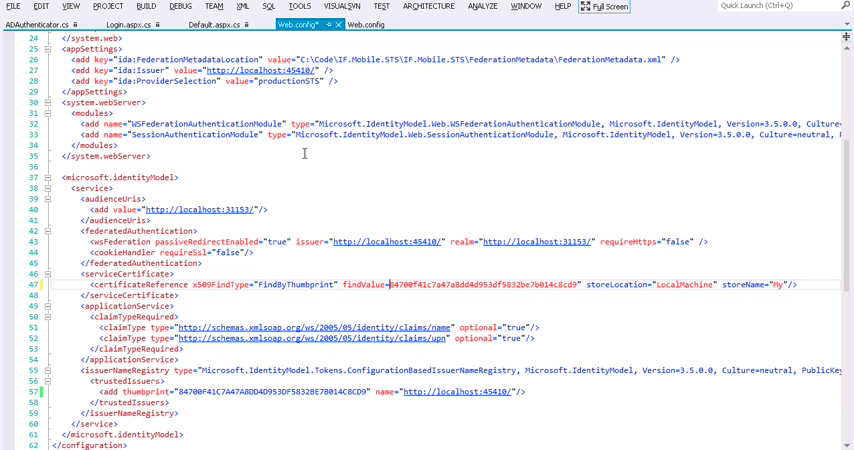
text(")
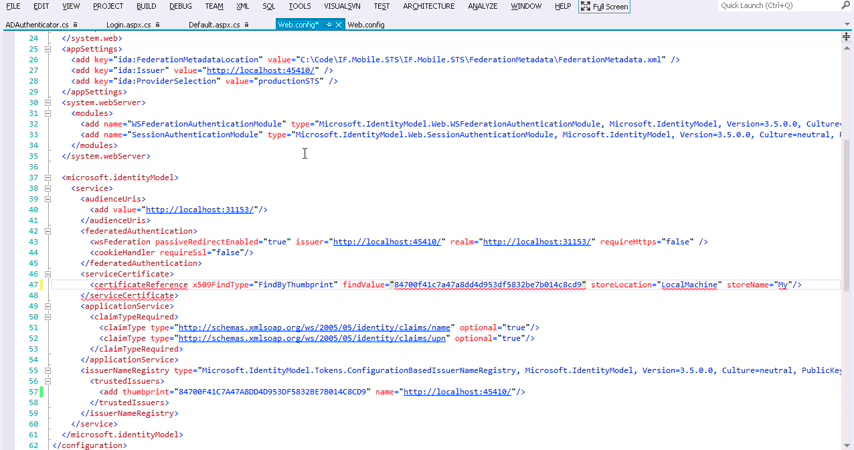
key(ctrl+s)
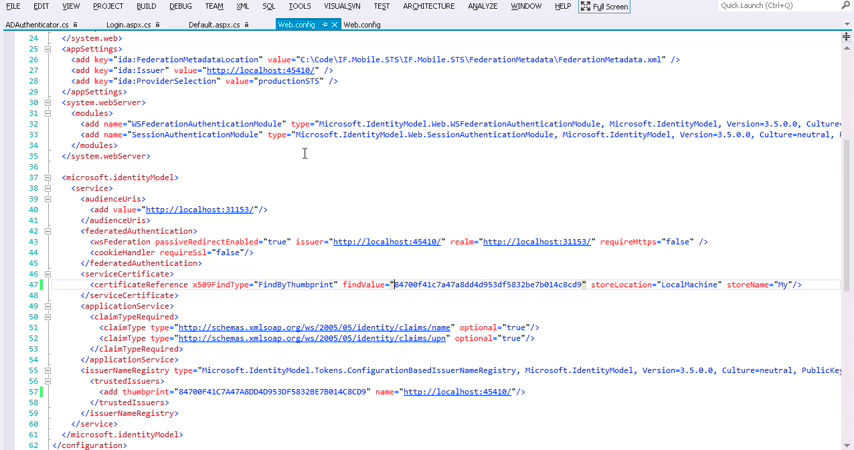
Step: Return to Chrome's Configuration Error page and reload it to test the fix
key(alt+Tab)
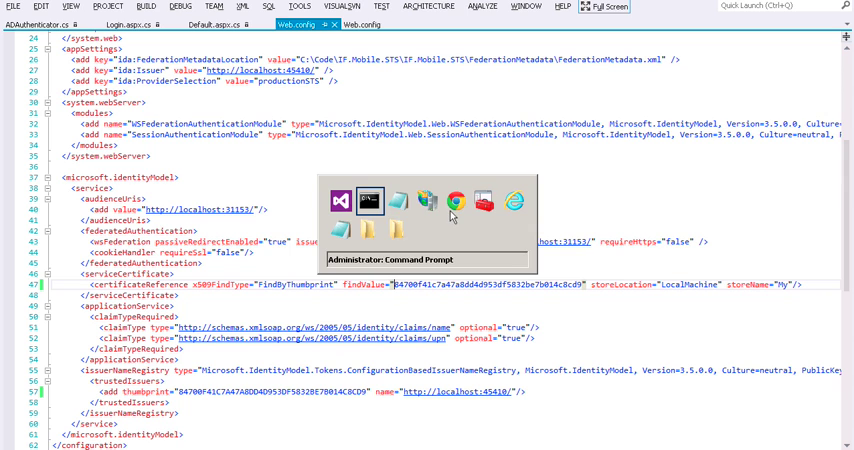
key(Tab)
key(Tab)
key(Tab)
click(456, 202)
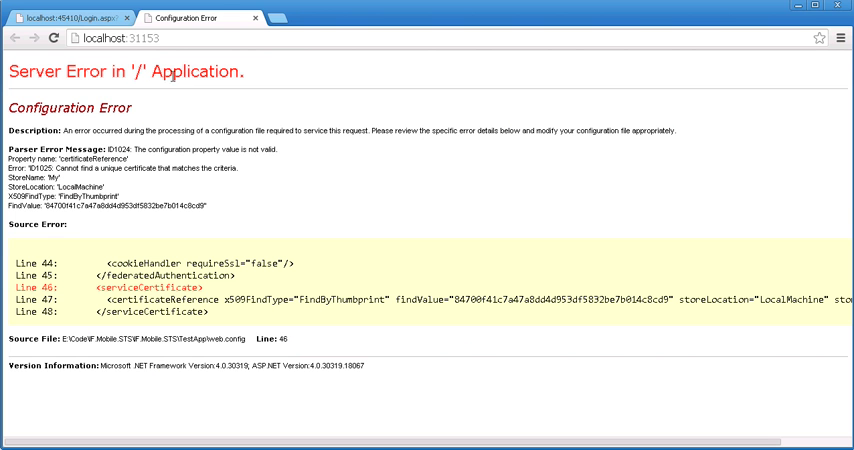
click(54, 38)
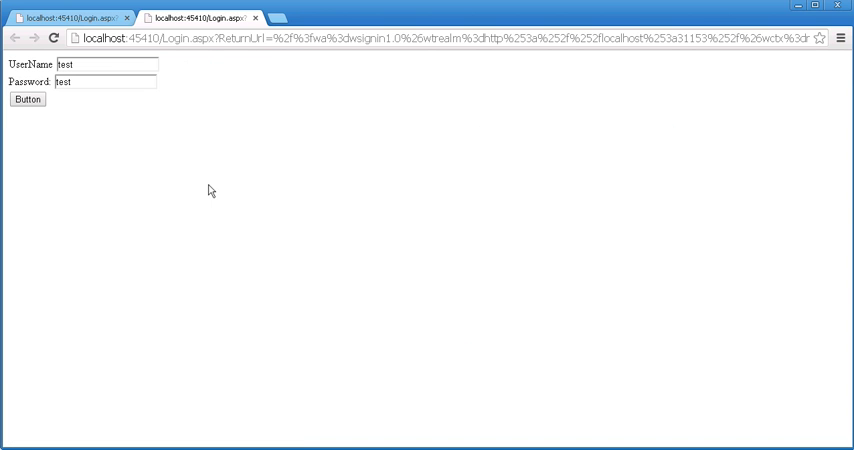